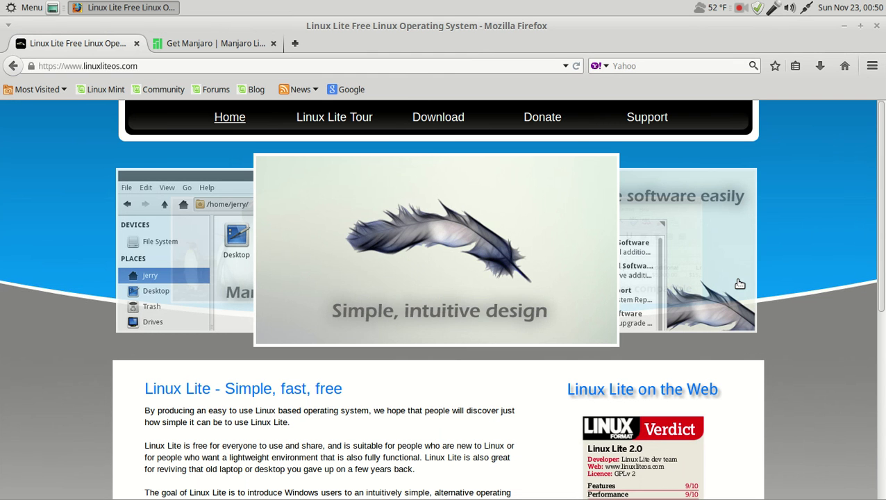
- Alternate between the Get Manjaro and Linux Lite tabs, finishing on Linux Lite
{"action": "left_click", "coordinate": [253, 48]}
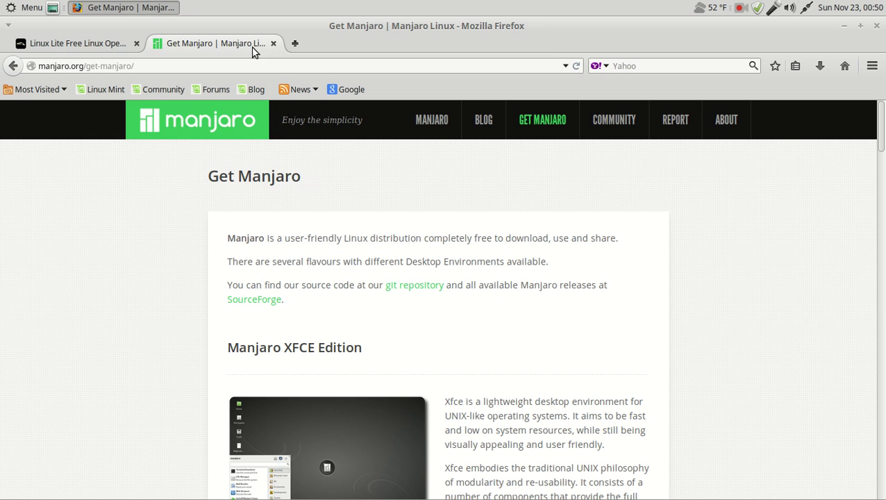
{"action": "left_click", "coordinate": [103, 43]}
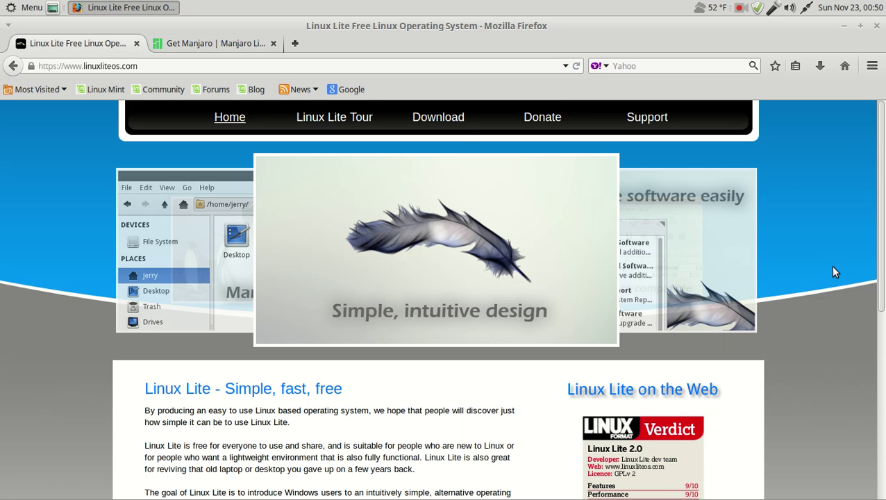
{"action": "left_click", "coordinate": [249, 44]}
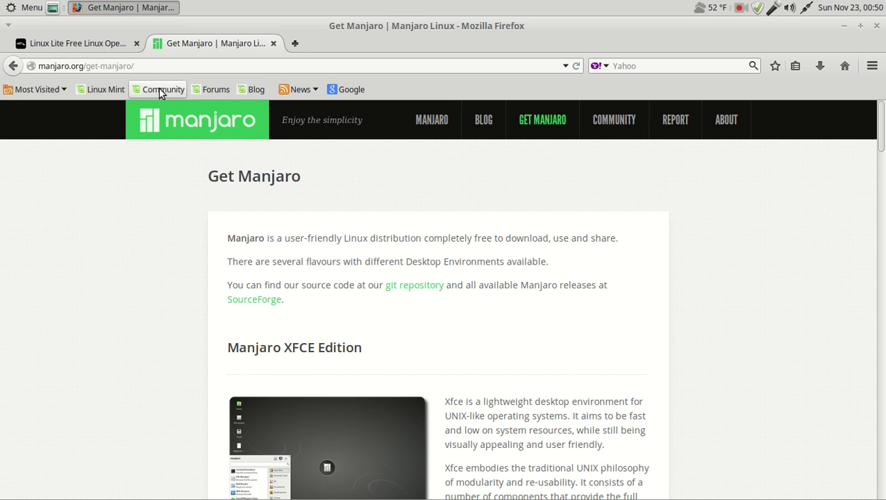
{"action": "left_click", "coordinate": [96, 44]}
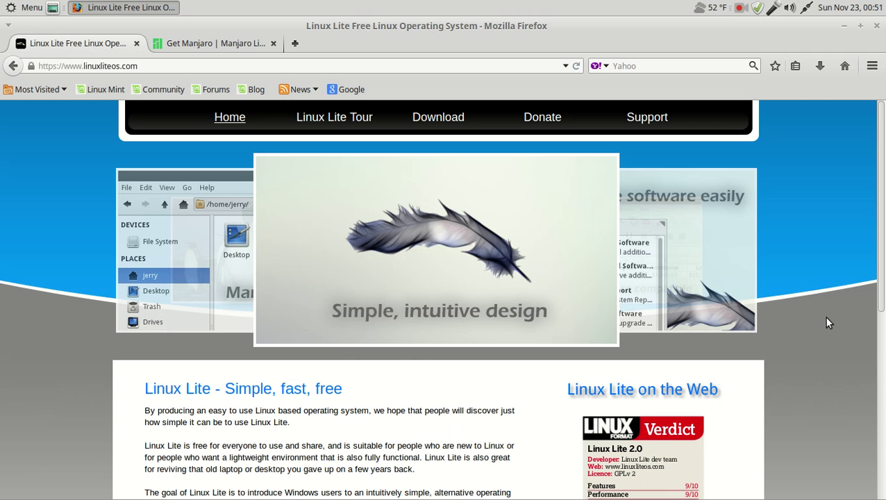
- Rotate the desktop cube to the neighbouring workspace with Ctrl+Alt+Right
{"action": "key", "text": "ctrl+alt+Right"}
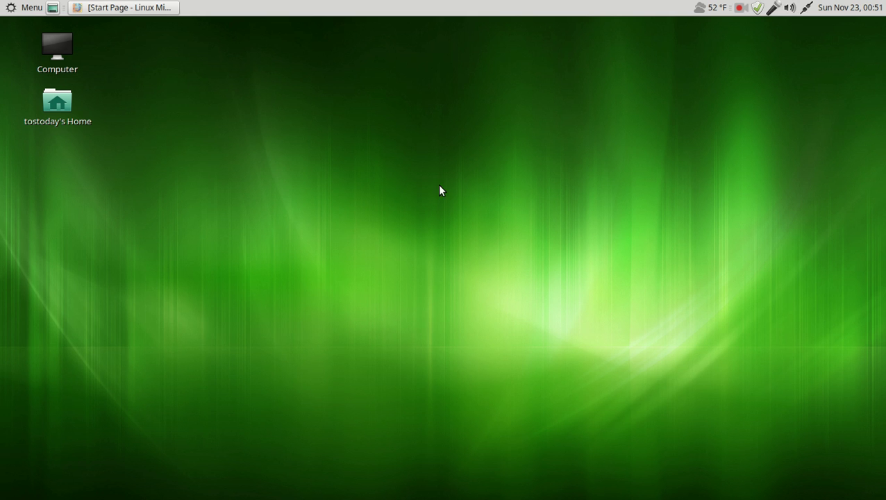
- Restore the '[Start Page - Linux Mint]' Firefox window from the taskbar
{"action": "left_click", "coordinate": [156, 8]}
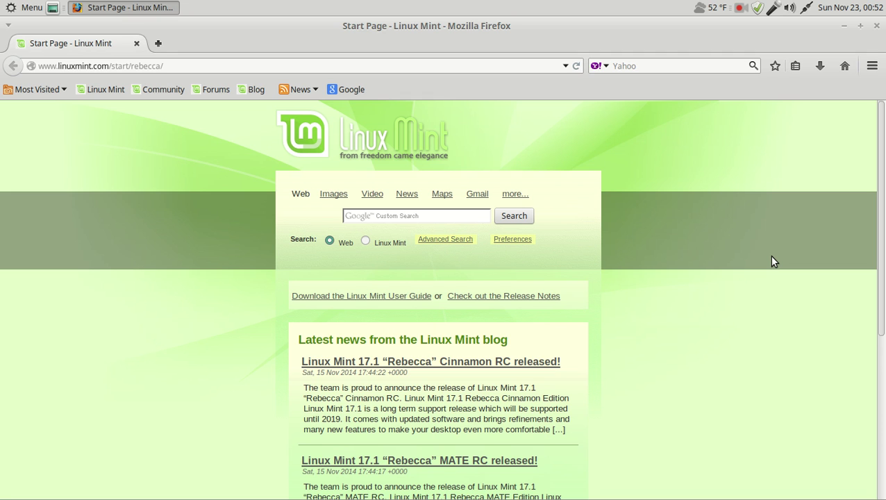
- Minimize the Firefox window showing the Linux Mint start page
{"action": "left_click", "coordinate": [846, 25]}
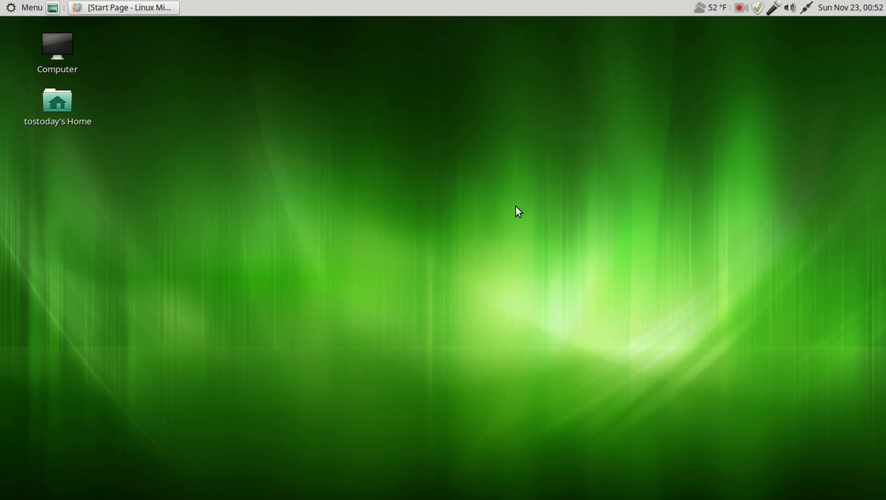